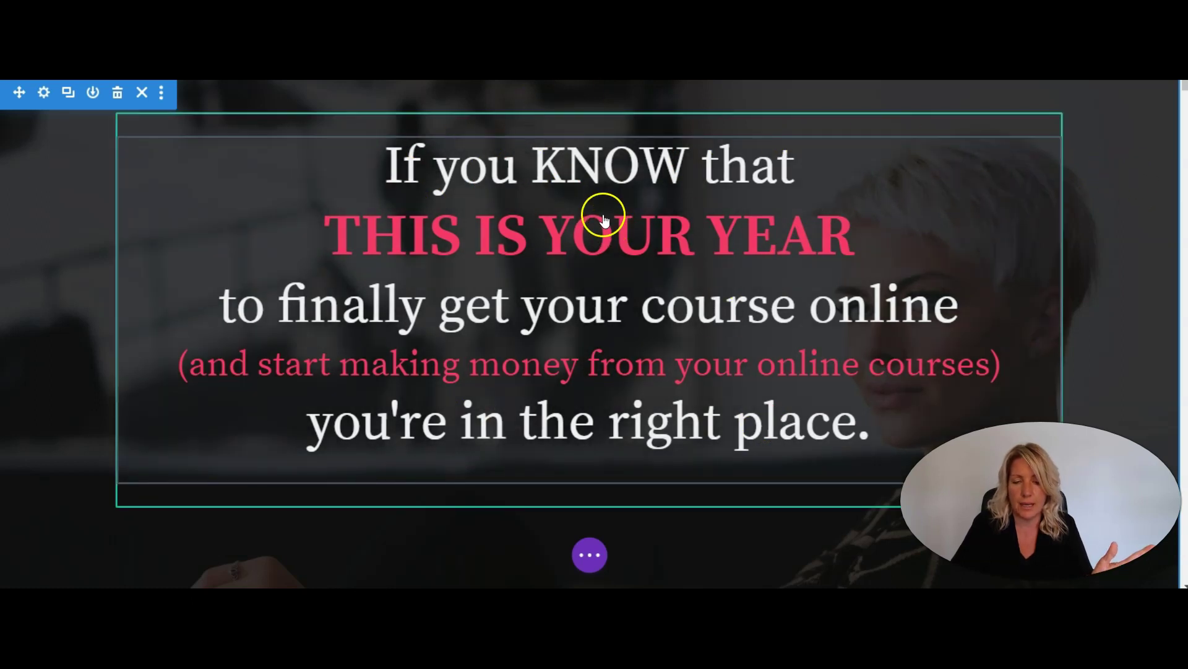
- Scroll the sales page down to the Just $27 USD / month offer and pink GET INSTANT ACCESS button
{"action": "scroll", "coordinate": [605, 219], "scroll_direction": "down", "scroll_amount": 10}
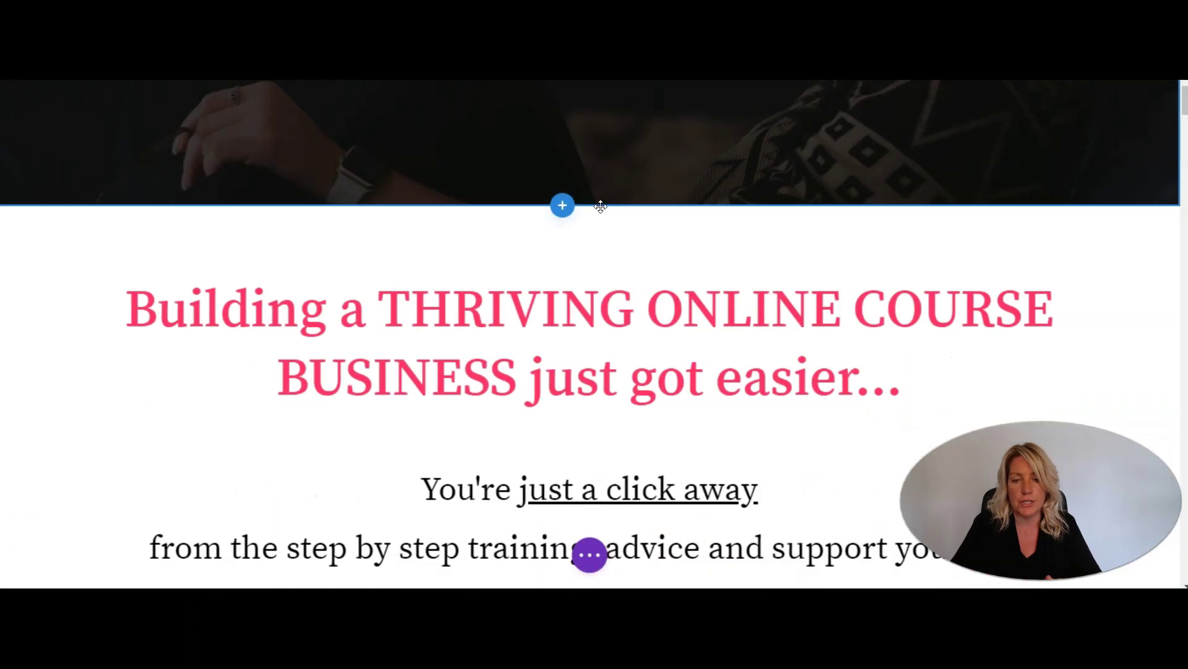
{"action": "scroll", "coordinate": [600, 206], "scroll_direction": "down", "scroll_amount": 12}
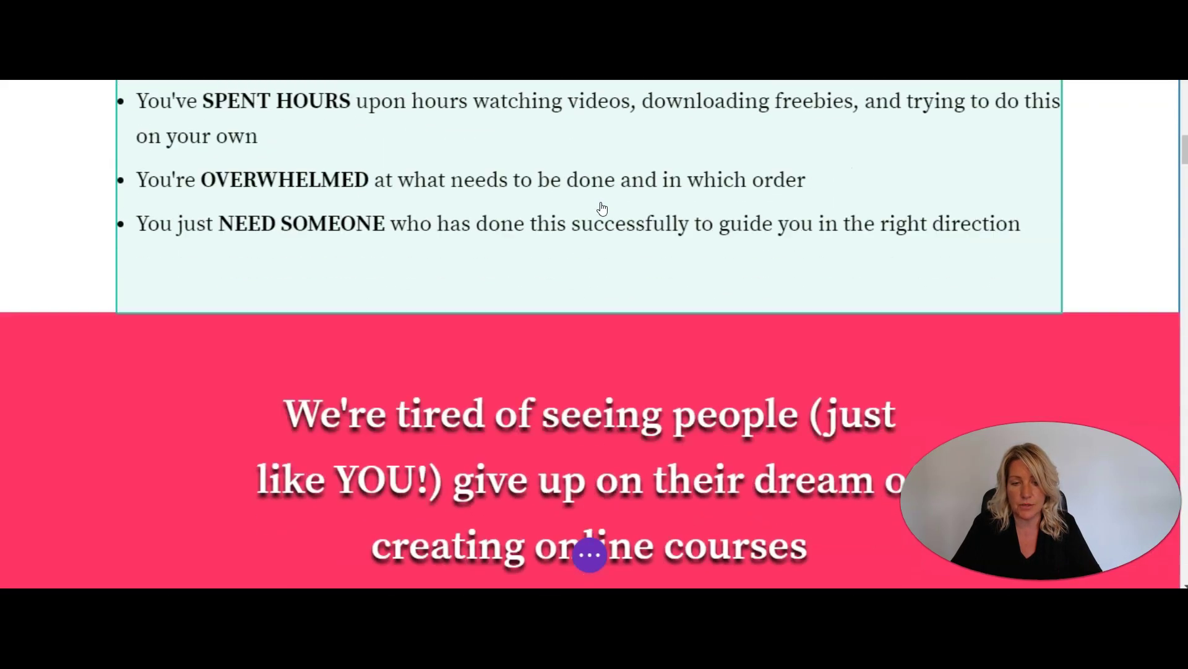
{"action": "scroll", "coordinate": [602, 206], "scroll_direction": "down", "scroll_amount": 7}
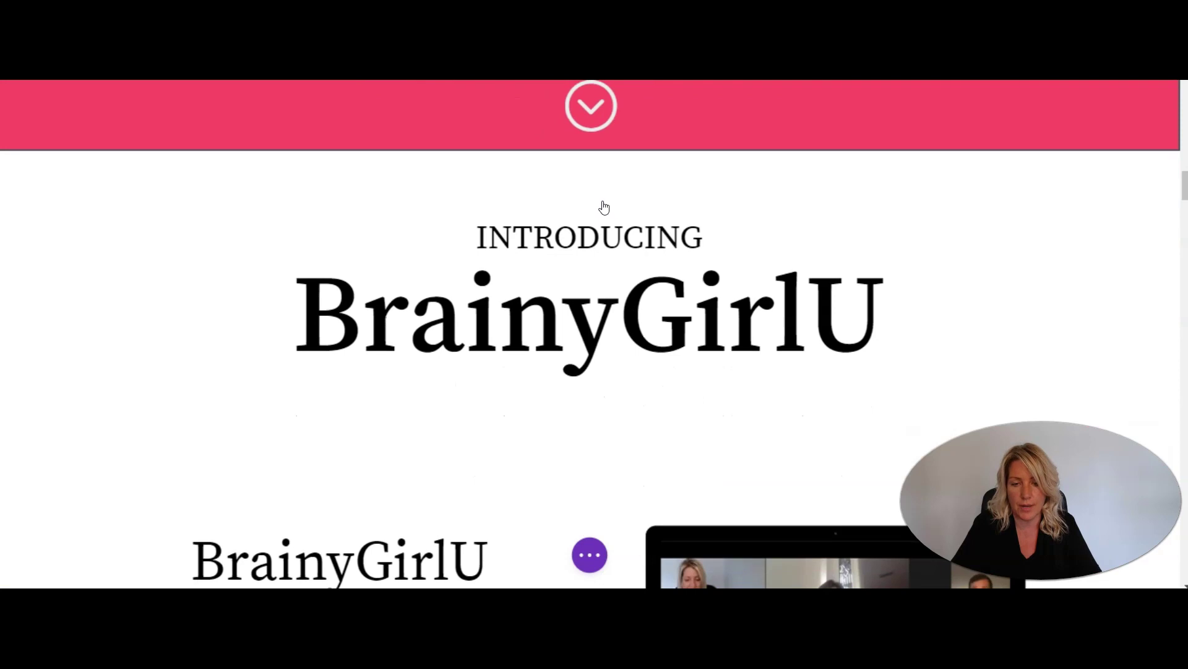
{"action": "scroll", "coordinate": [604, 208], "scroll_direction": "down", "scroll_amount": 7}
{"action": "scroll", "coordinate": [605, 207], "scroll_direction": "down", "scroll_amount": 15}
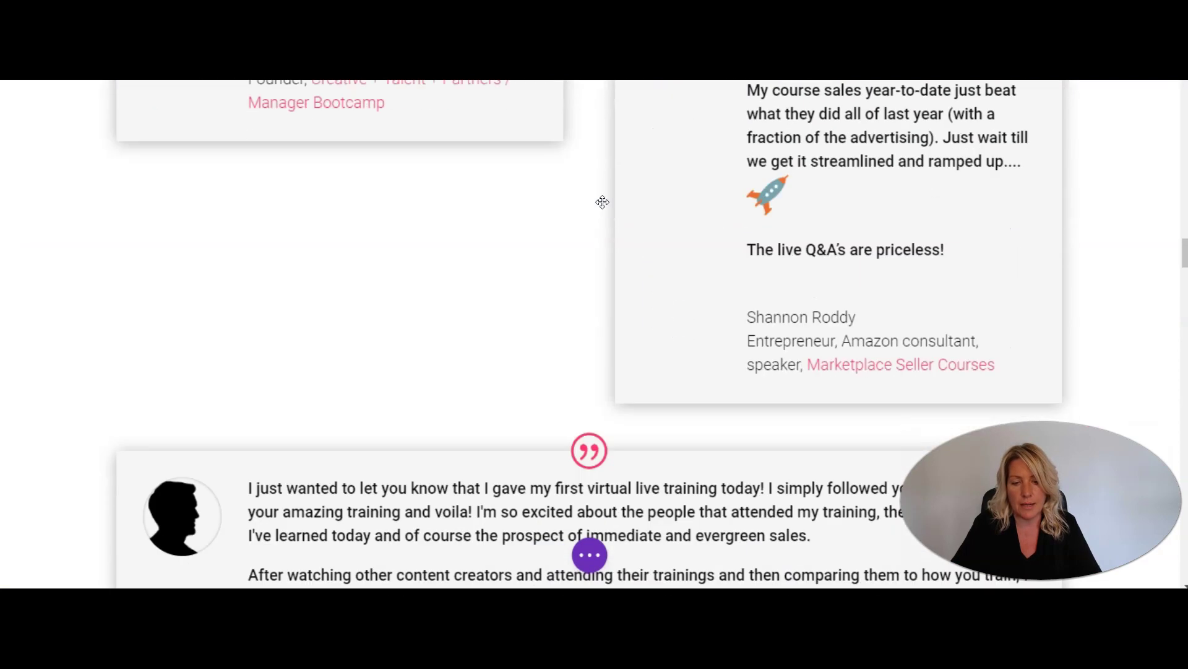
{"action": "scroll", "coordinate": [602, 202], "scroll_direction": "down", "scroll_amount": 15}
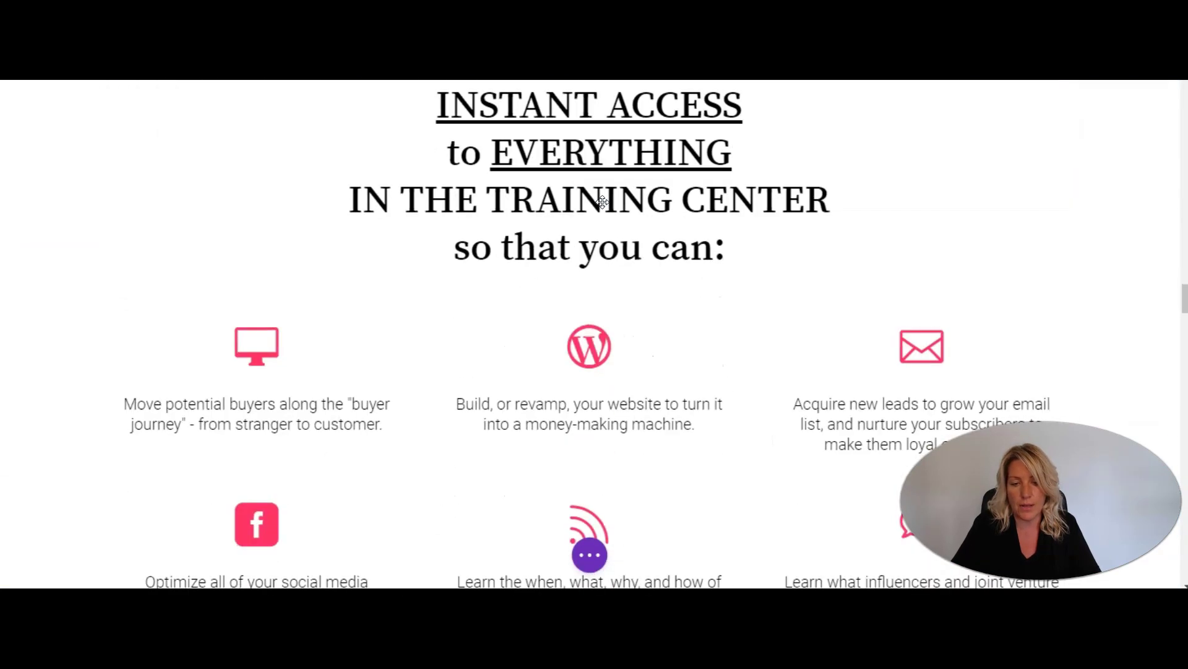
{"action": "scroll", "coordinate": [602, 201], "scroll_direction": "down", "scroll_amount": 15}
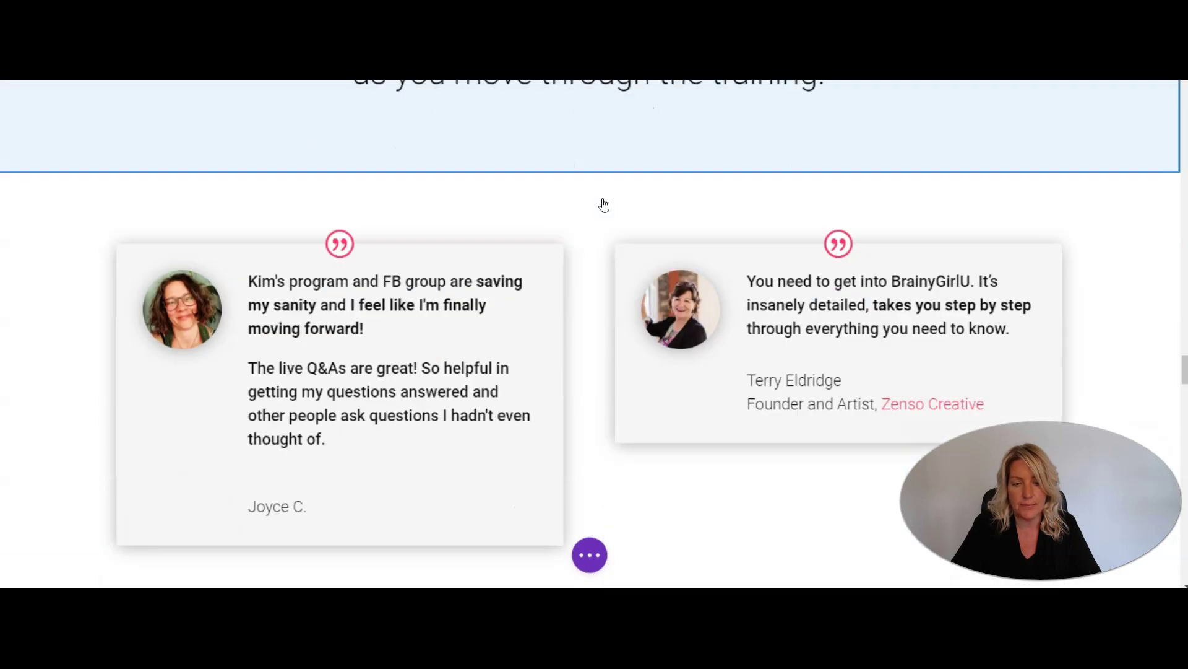
{"action": "scroll", "coordinate": [605, 205], "scroll_direction": "down", "scroll_amount": 6}
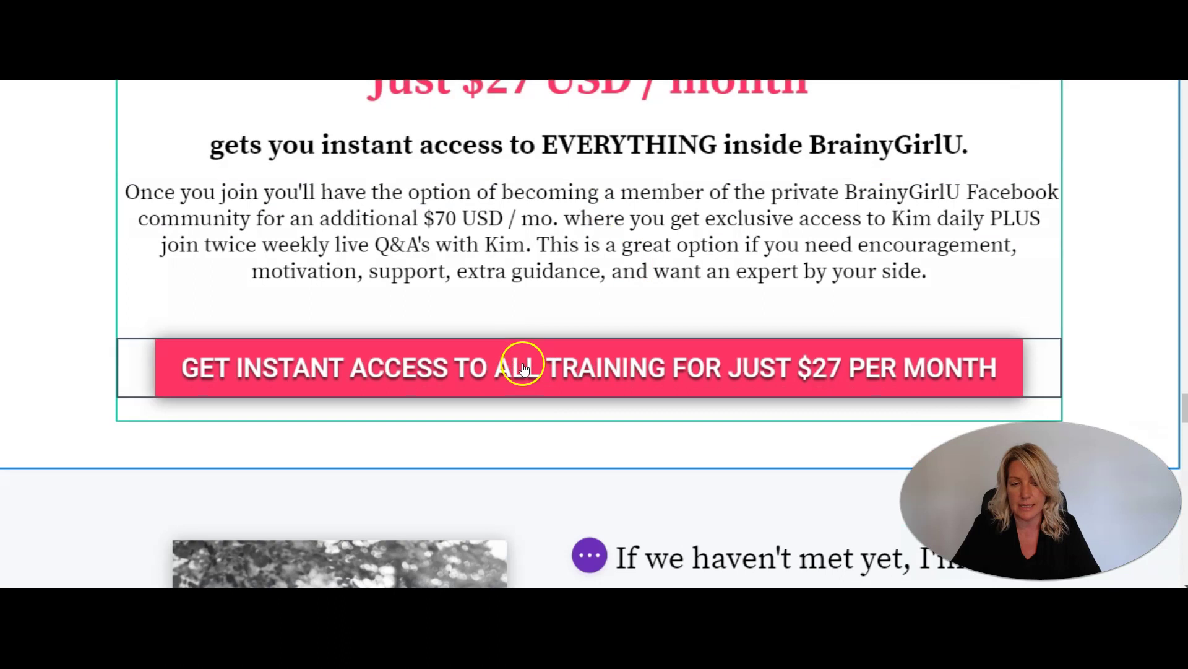
{"action": "scroll", "coordinate": [496, 414], "scroll_direction": "up", "scroll_amount": 1}
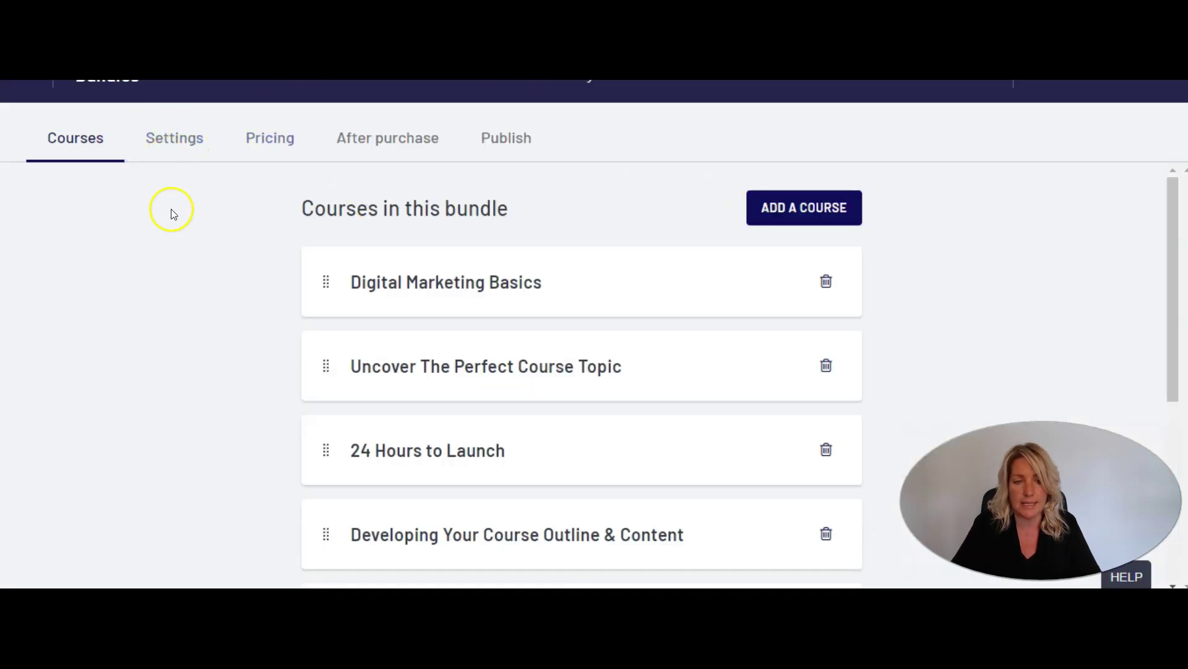
- Copy the enroll link for the bundle's $27.00 per month primary price from the Pricing tab
{"action": "left_click", "coordinate": [273, 147]}
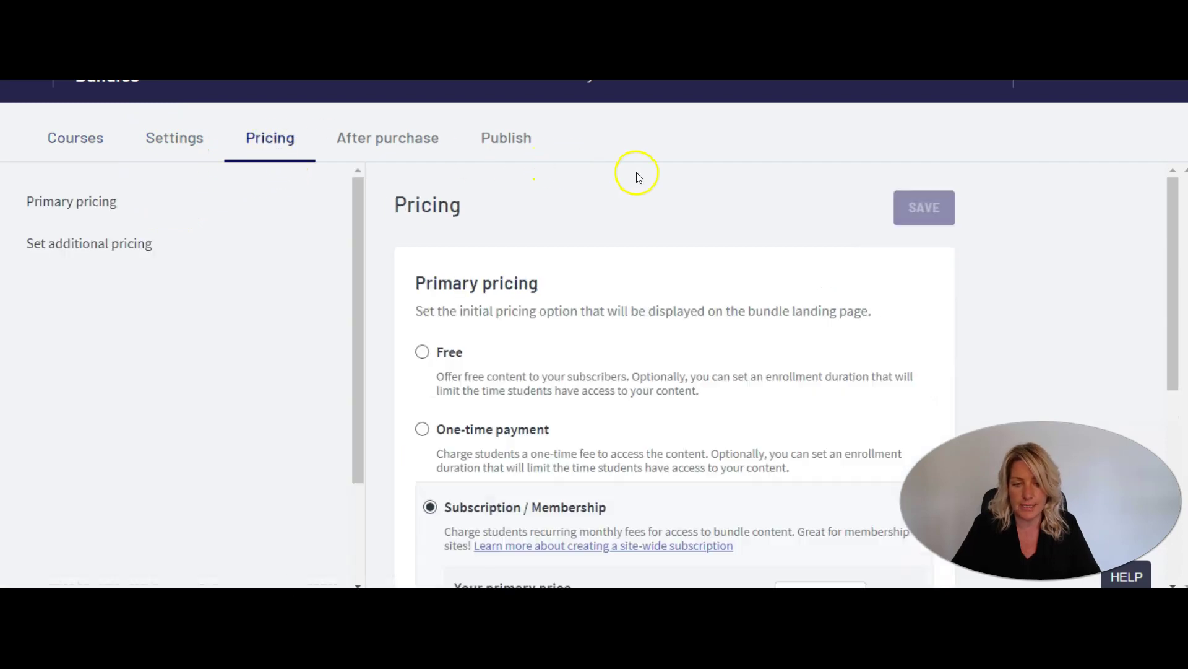
{"action": "scroll", "coordinate": [687, 242], "scroll_direction": "down", "scroll_amount": 4}
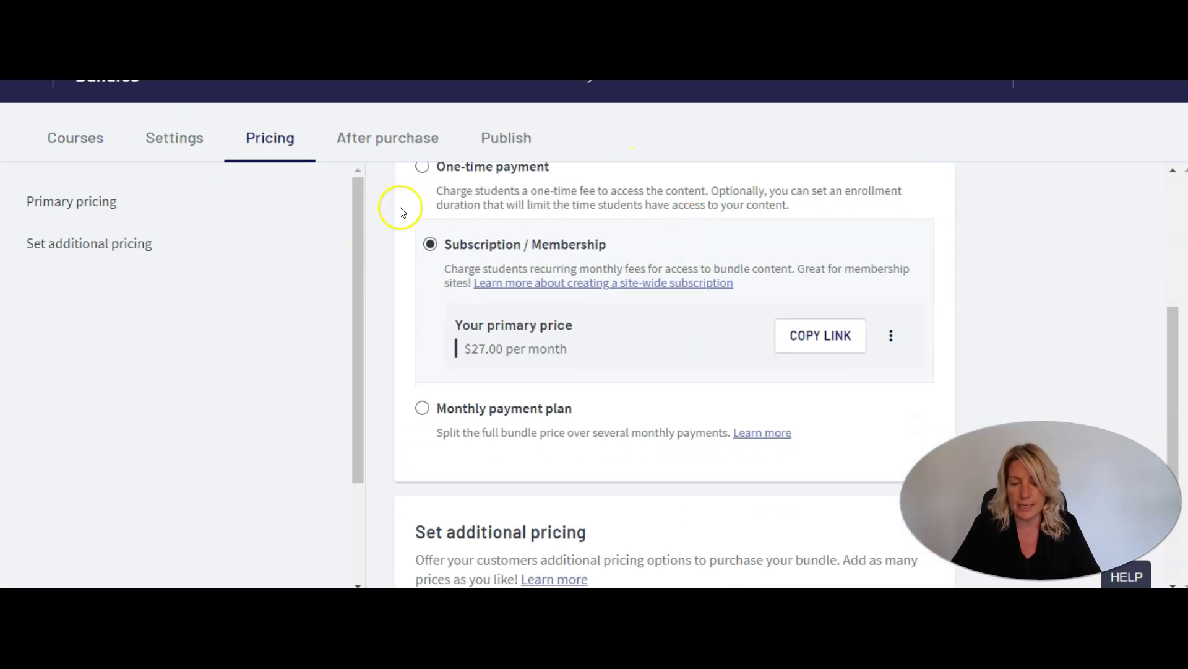
{"action": "mouse_move", "coordinate": [809, 338]}
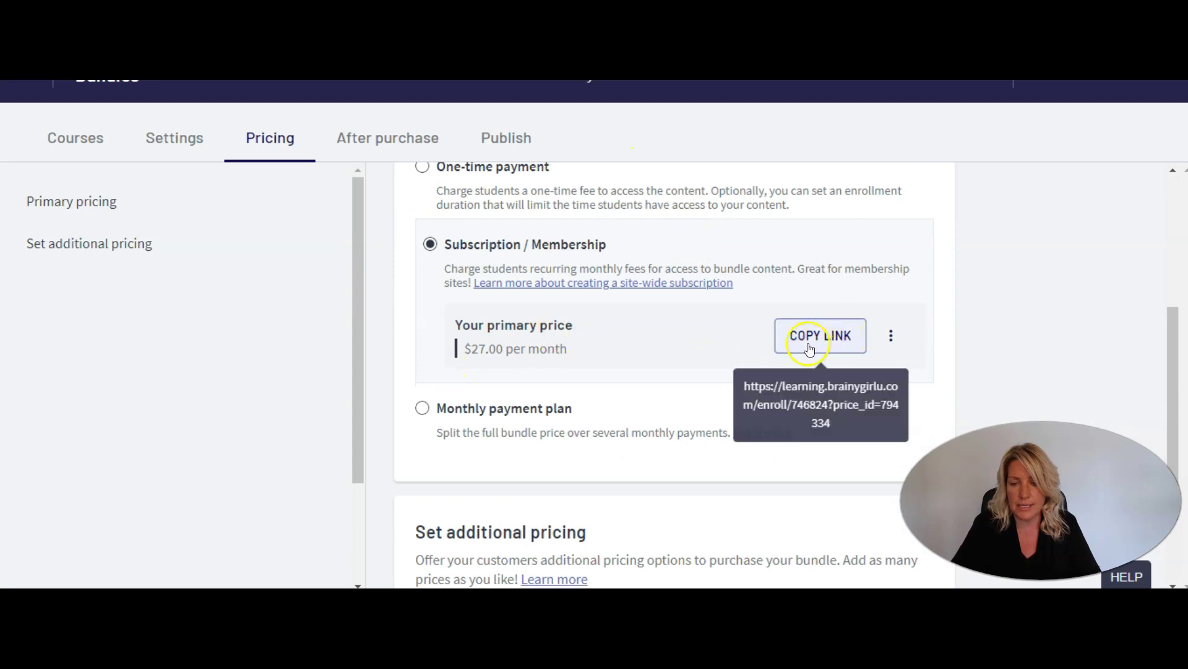
{"action": "left_click", "coordinate": [819, 339]}
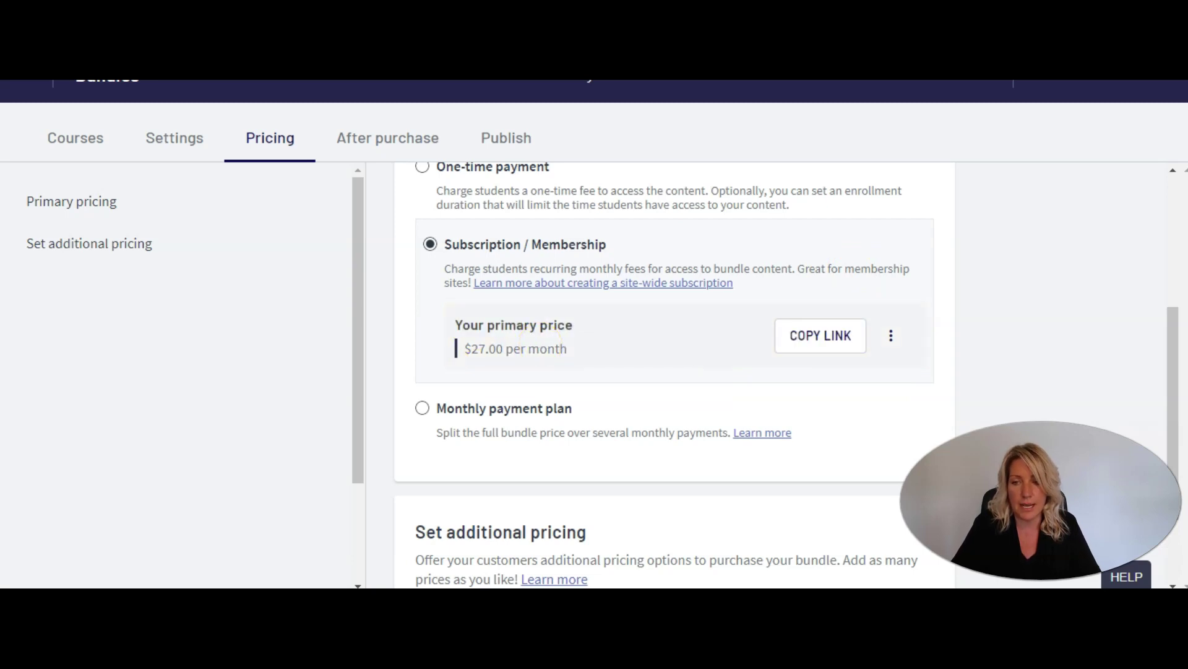
{"action": "key", "text": "alt+f"}
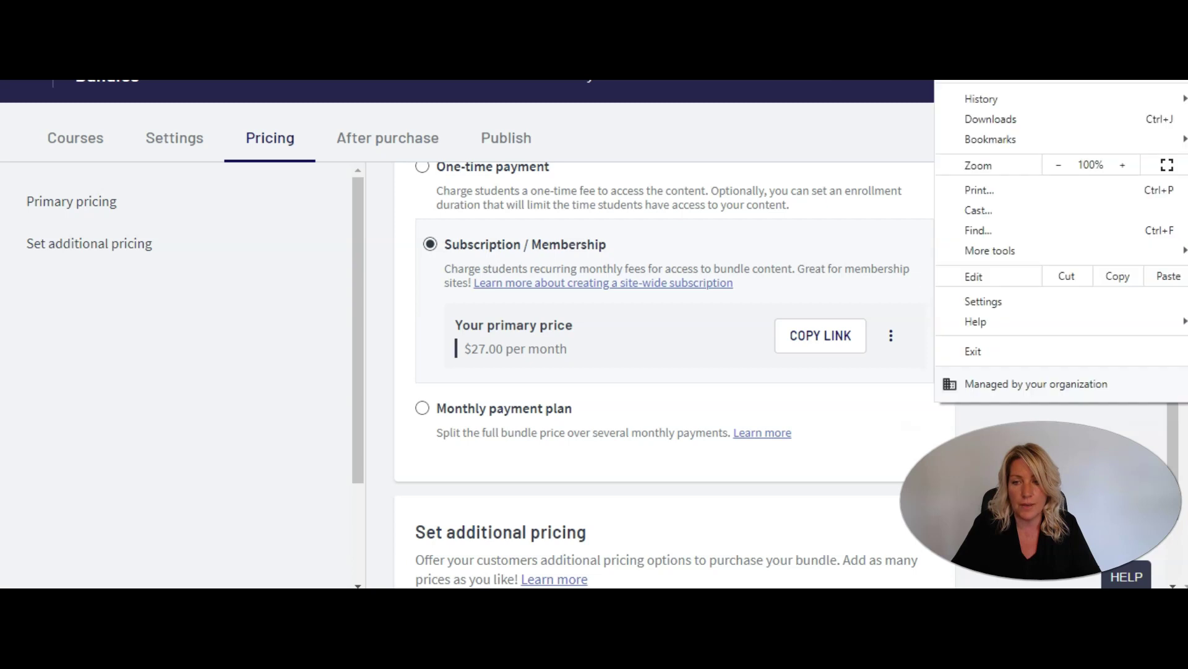
{"action": "key", "text": "Escape"}
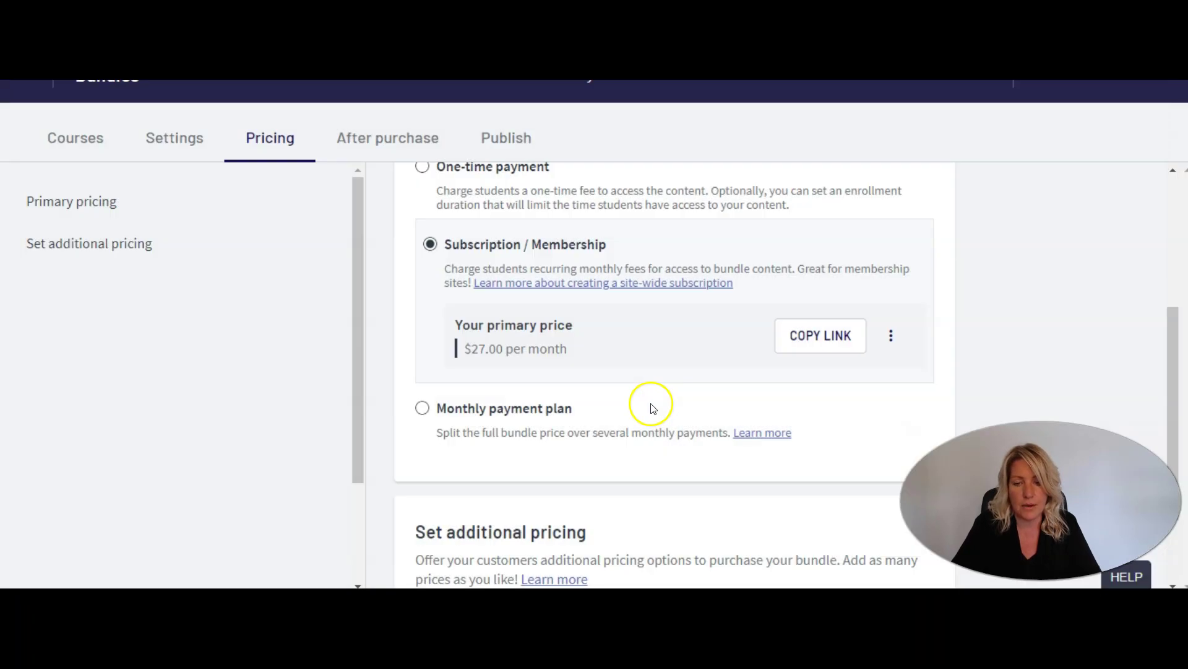
{"action": "left_click", "coordinate": [833, 334]}
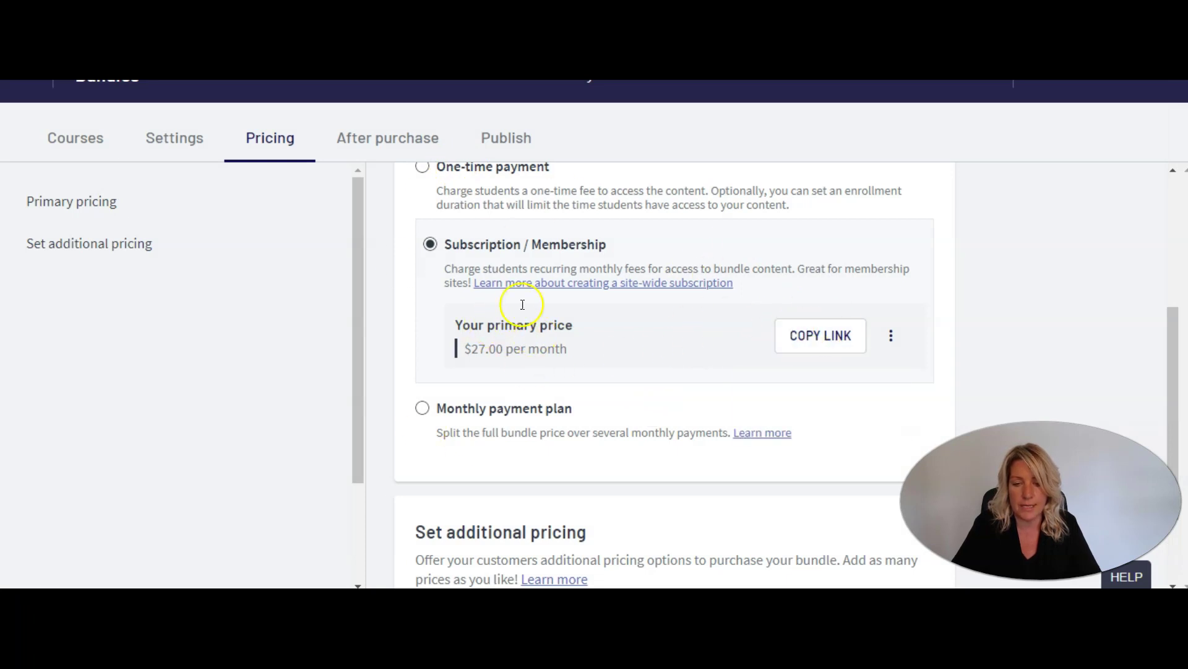
{"action": "left_click", "coordinate": [834, 336]}
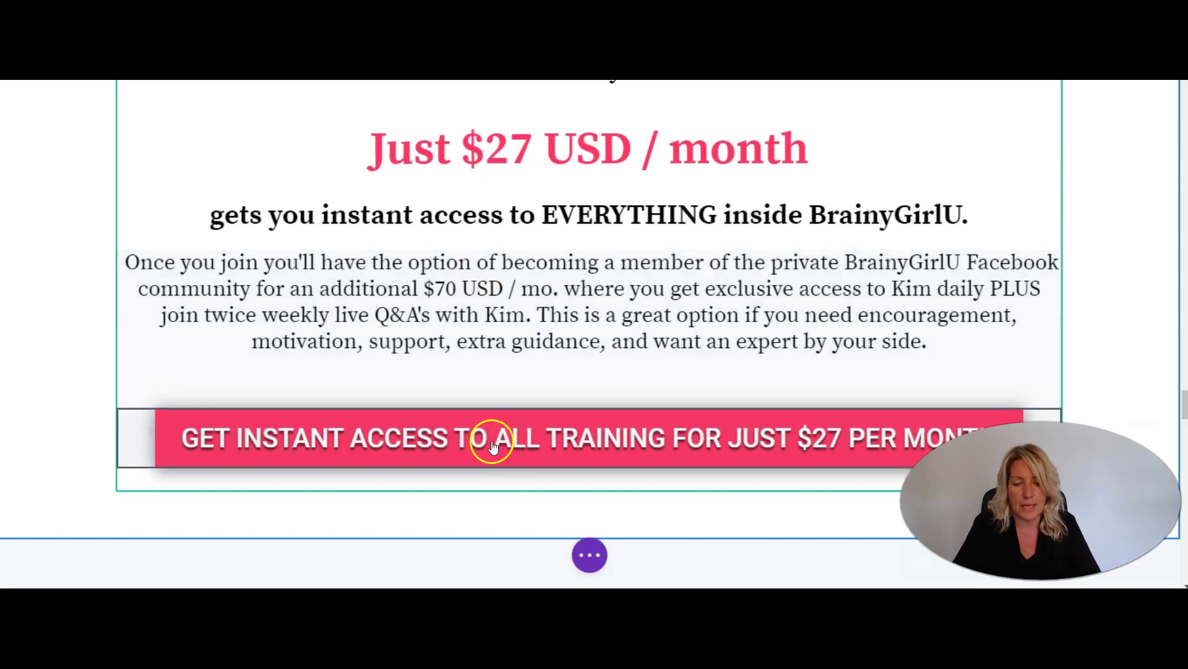
- Replace the GET INSTANT ACCESS button's link URL with the copied Thinkific enroll URL and save
{"action": "left_click", "coordinate": [493, 446]}
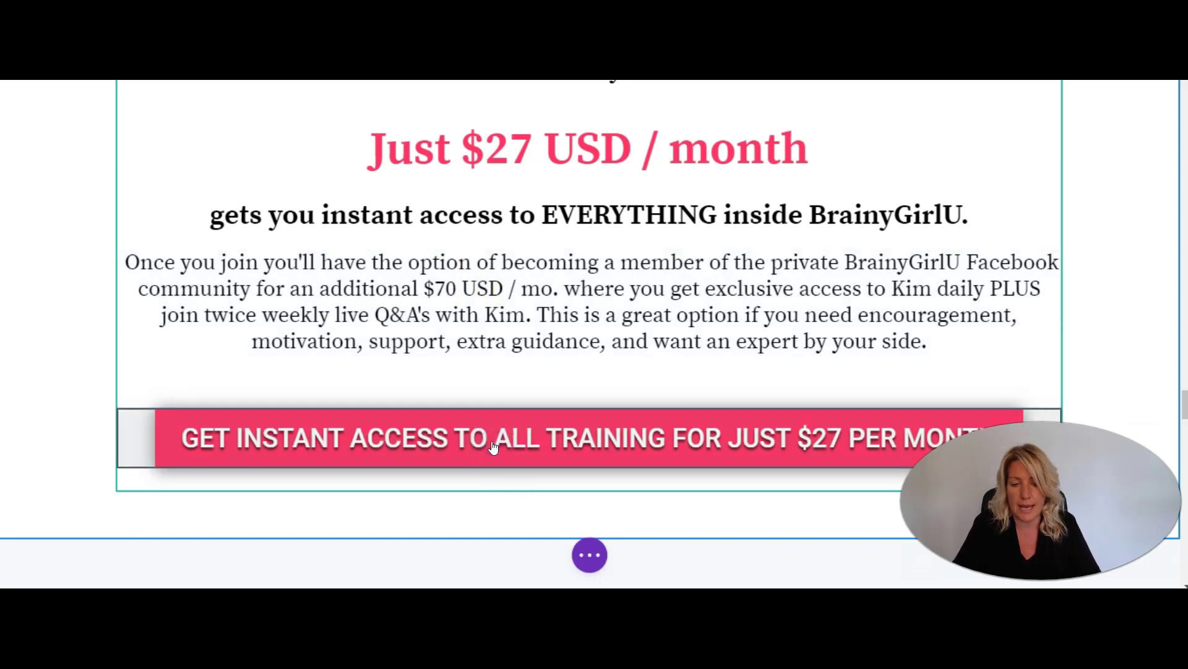
{"action": "left_click", "coordinate": [517, 417]}
{"action": "left_click", "coordinate": [545, 415]}
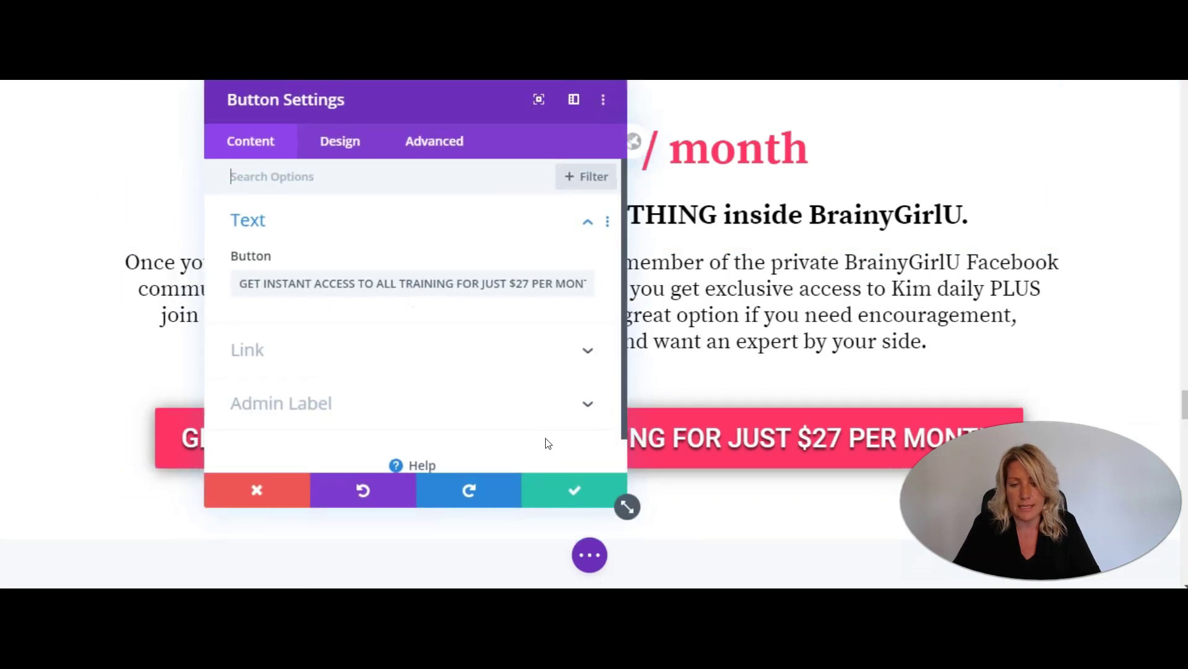
{"action": "left_click", "coordinate": [516, 346]}
{"action": "left_click_drag", "start_coordinate": [245, 247], "coordinate": [585, 257]}
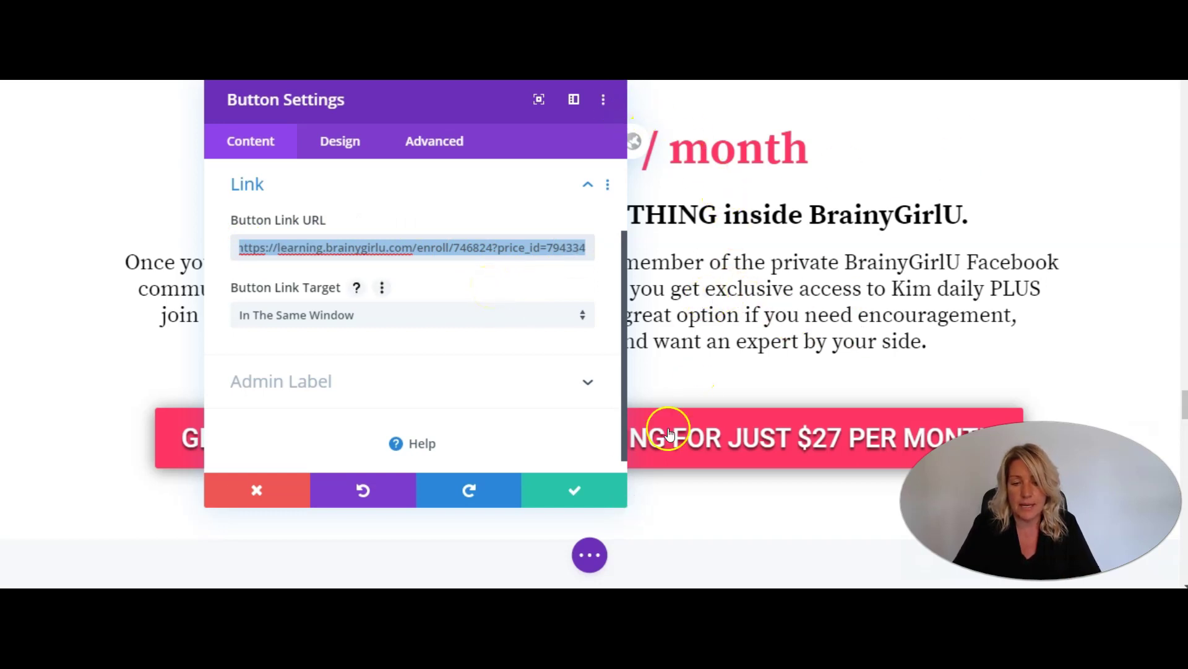
{"action": "left_click", "coordinate": [567, 489]}
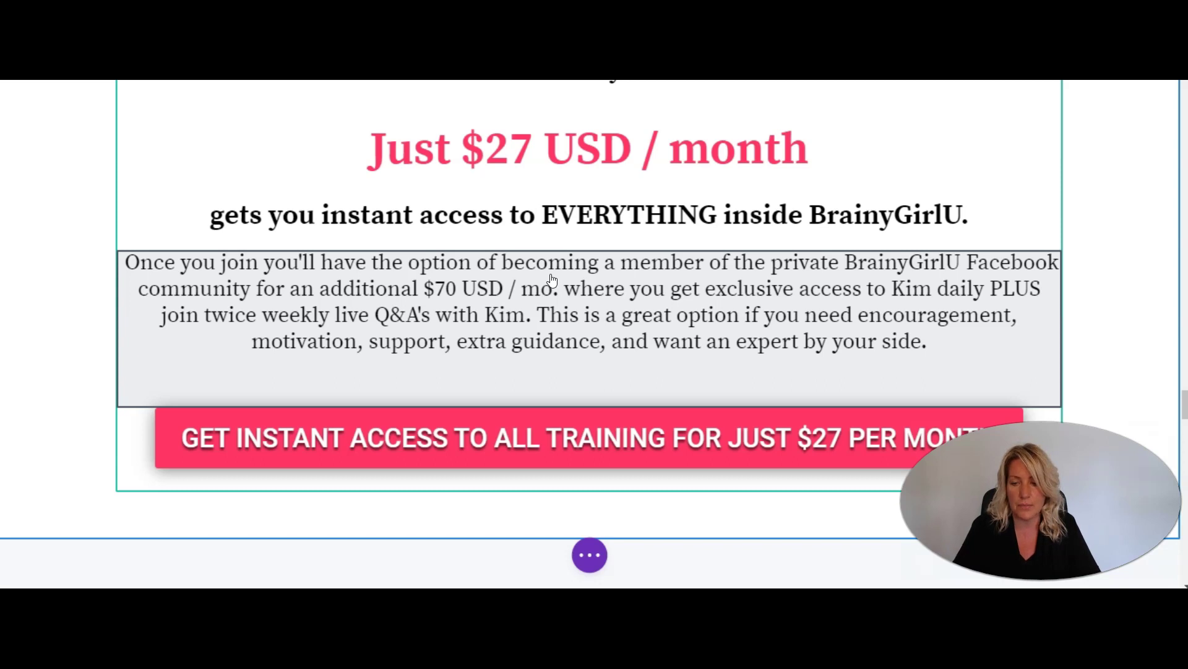
{"action": "left_click", "coordinate": [518, 100]}
{"action": "left_click", "coordinate": [627, 271]}
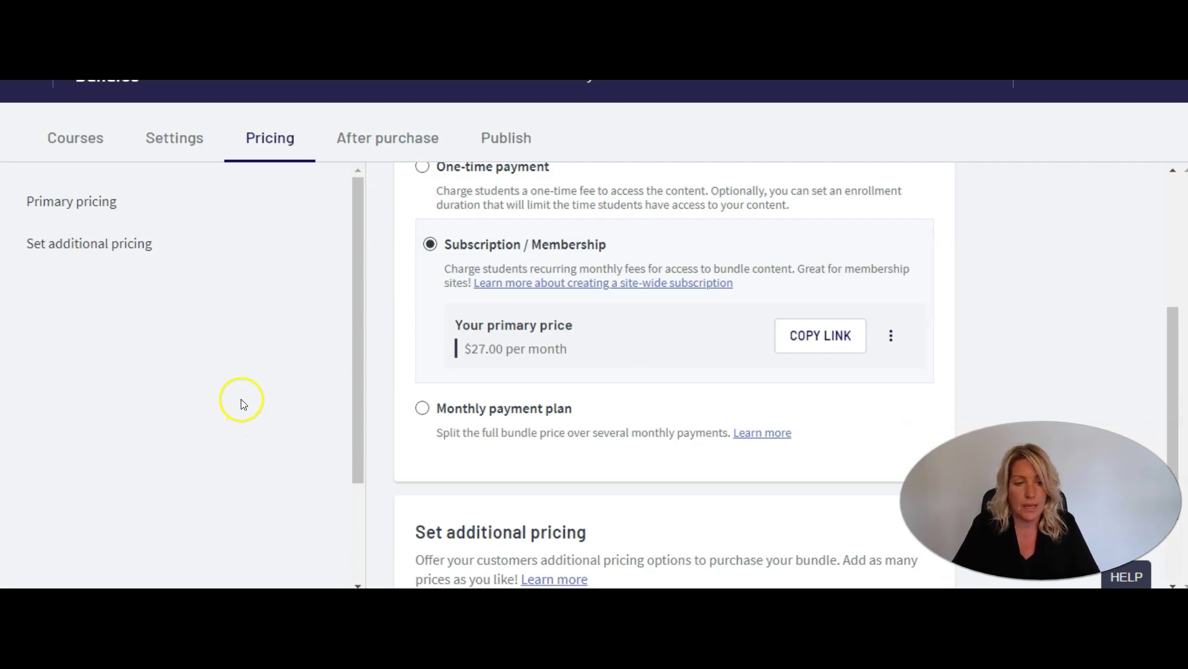
- Find the brainygirlu.com/brainygirlu-online-training-center/ redirect URL in the bundle's SEO & page code settings
{"action": "left_click", "coordinate": [171, 135]}
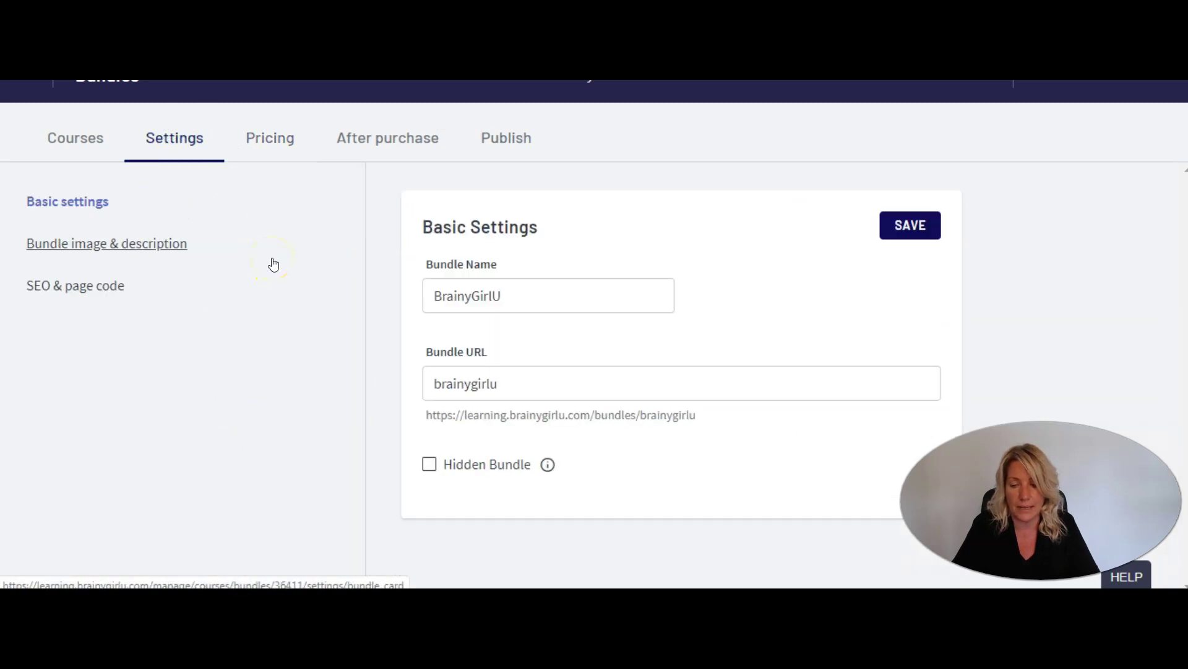
{"action": "left_click", "coordinate": [83, 289]}
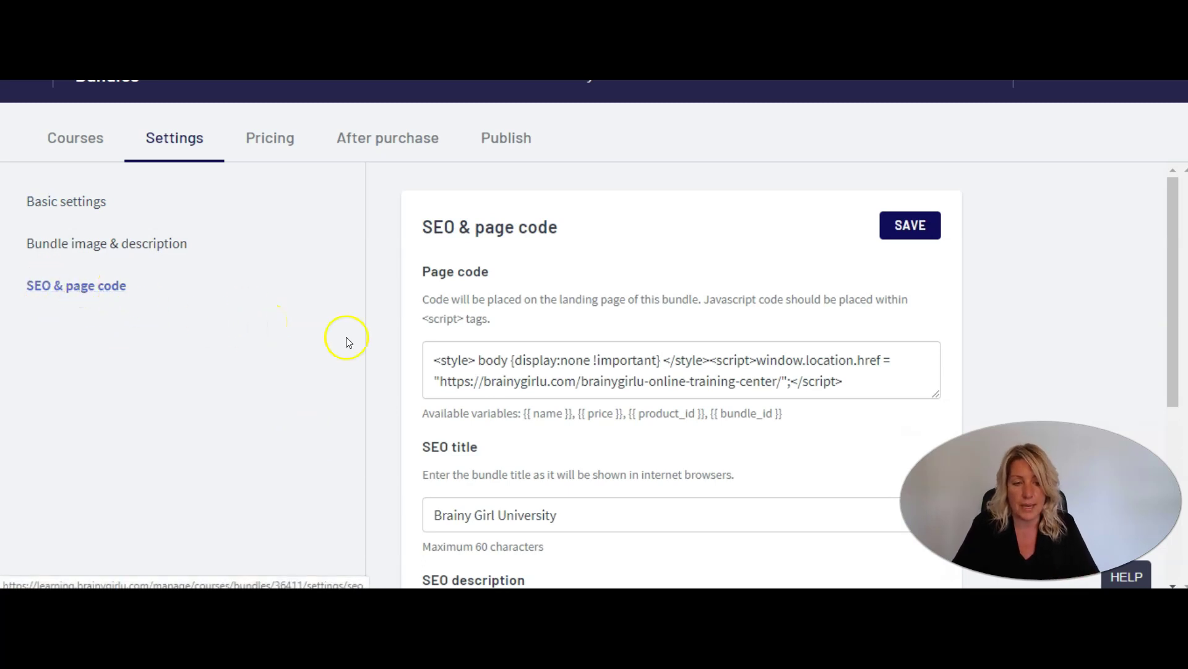
{"action": "scroll", "coordinate": [560, 258], "scroll_direction": "down", "scroll_amount": 1}
{"action": "left_click_drag", "start_coordinate": [426, 272], "coordinate": [863, 315]}
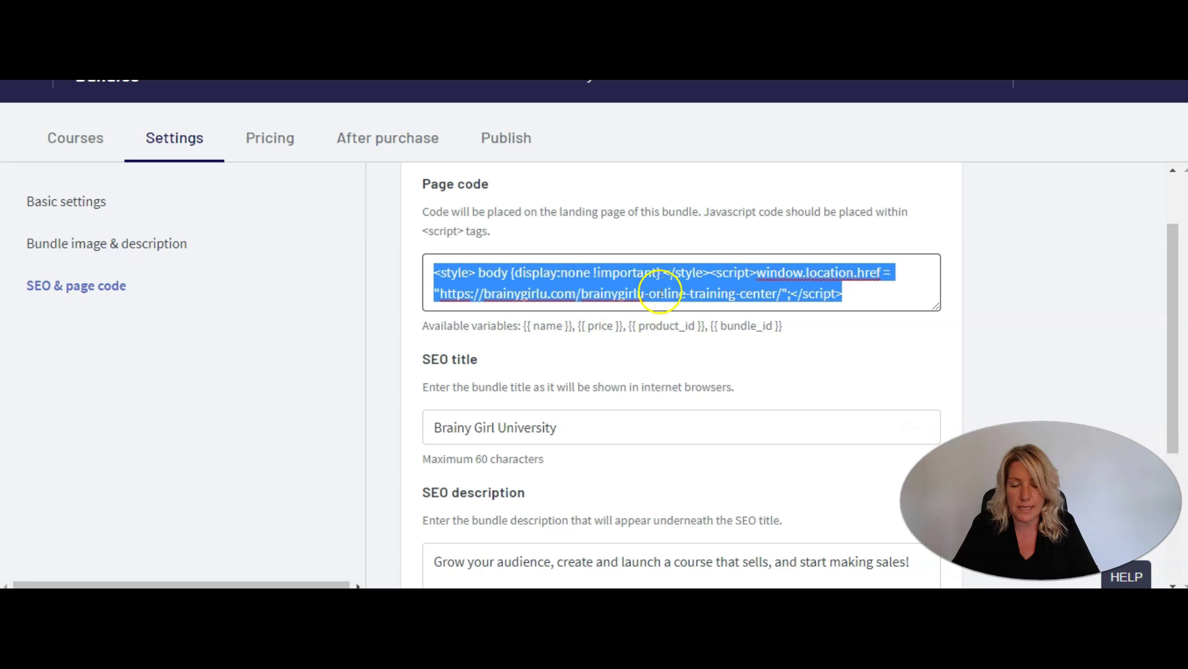
{"action": "left_click", "coordinate": [753, 299]}
{"action": "left_click_drag", "start_coordinate": [781, 299], "coordinate": [438, 298]}
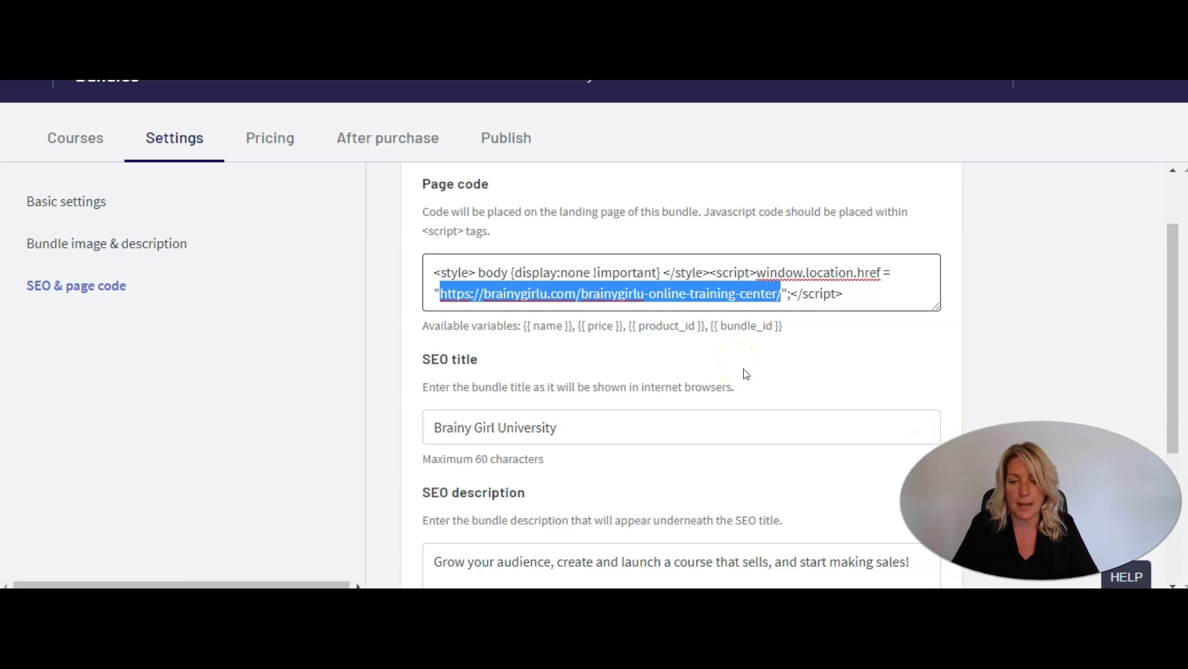
{"action": "left_click", "coordinate": [746, 374]}
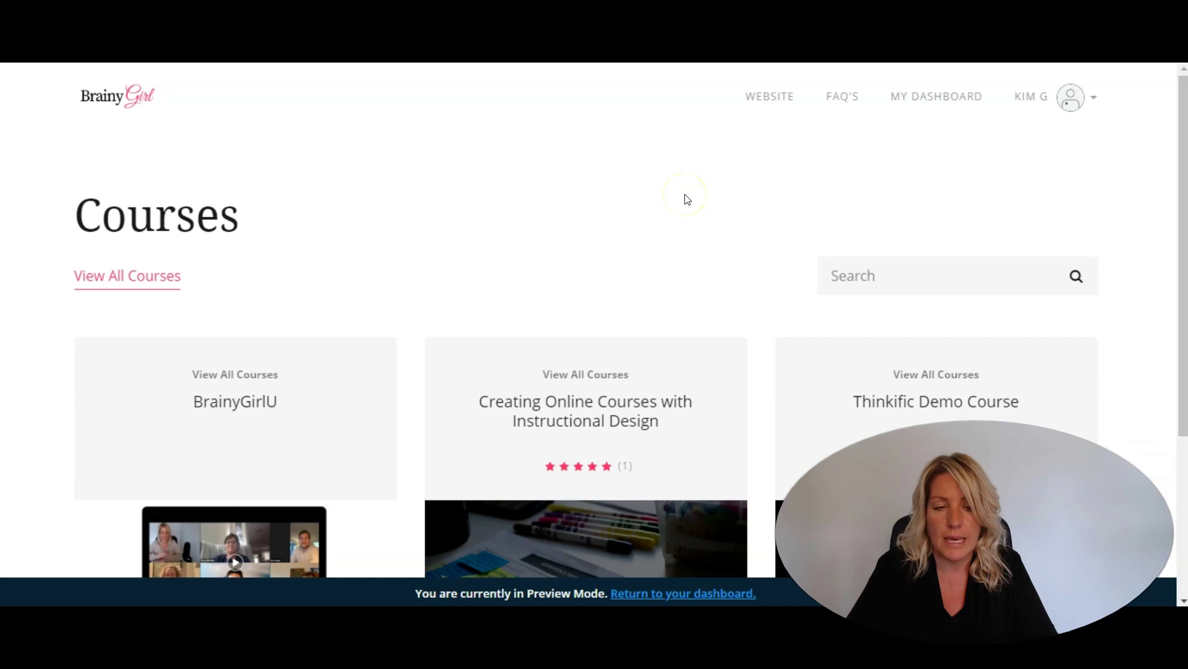
{"action": "scroll", "coordinate": [557, 211], "scroll_direction": "down", "scroll_amount": 4}
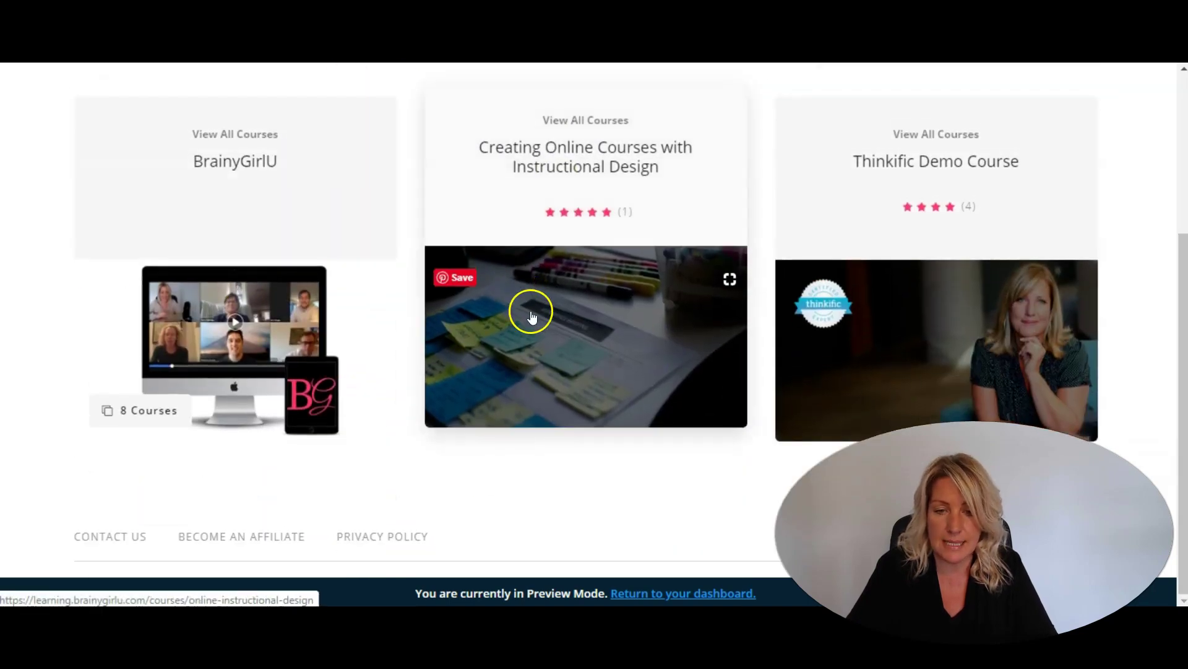
{"action": "scroll", "coordinate": [562, 313], "scroll_direction": "up", "scroll_amount": 1}
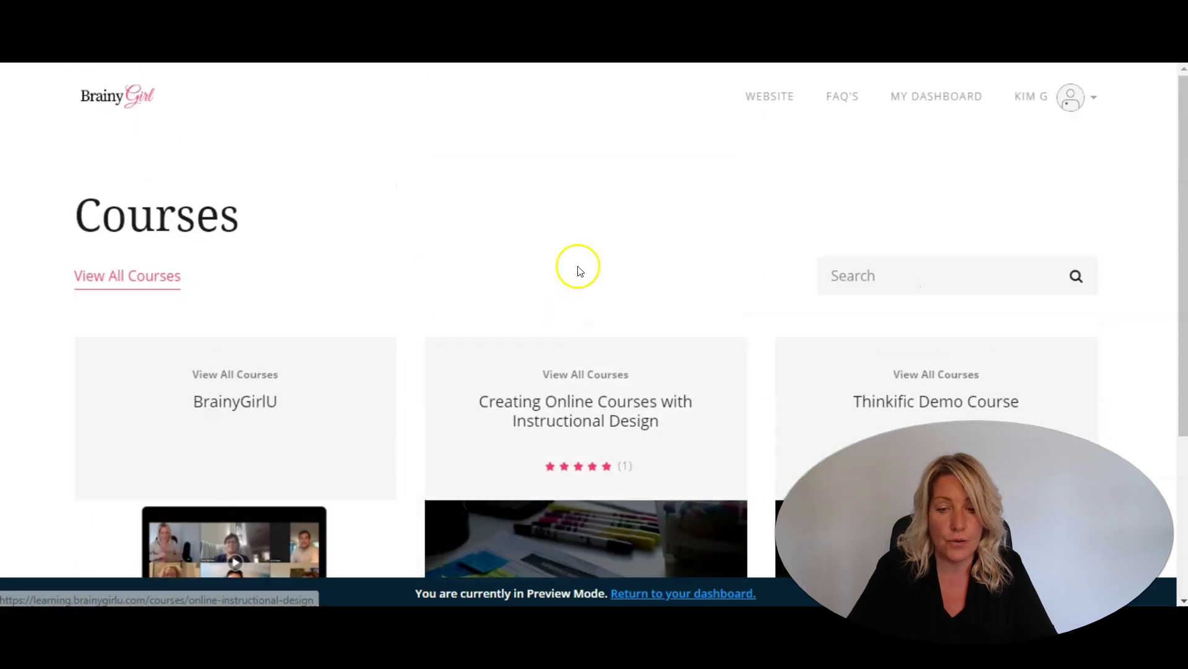
{"action": "scroll", "coordinate": [607, 202], "scroll_direction": "down", "scroll_amount": 4}
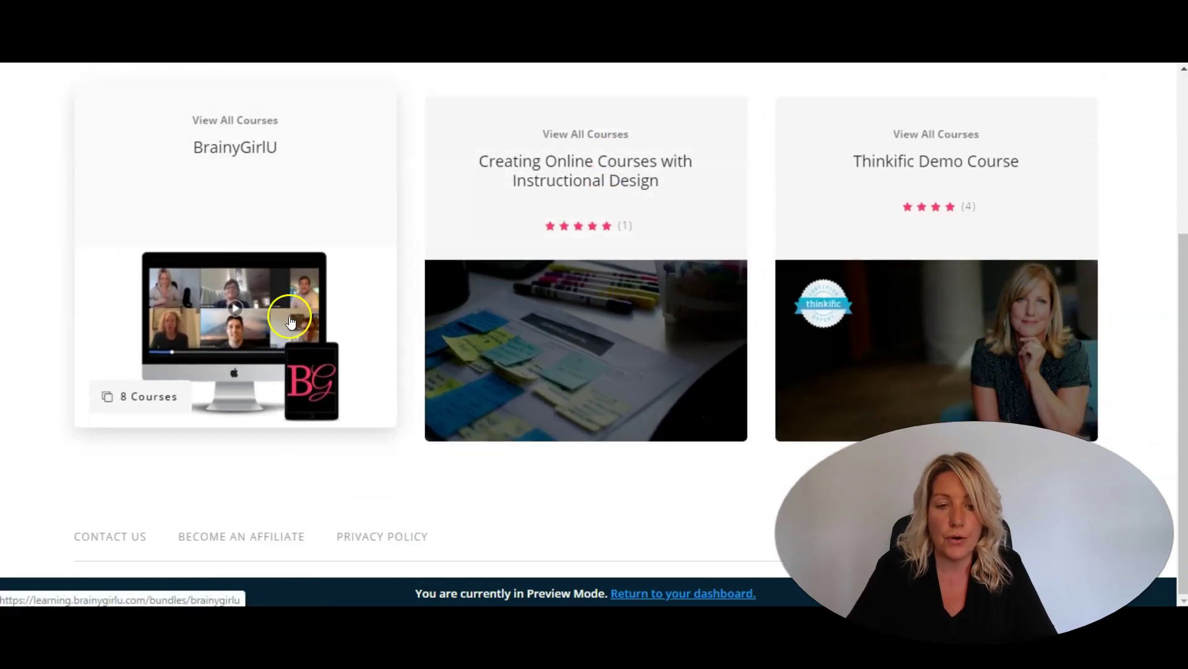